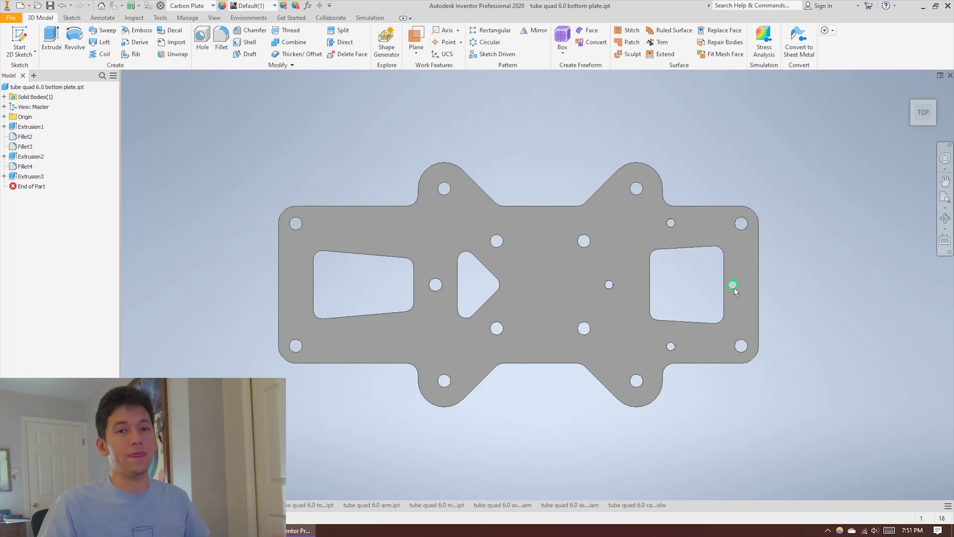
mouse_move(735, 287)
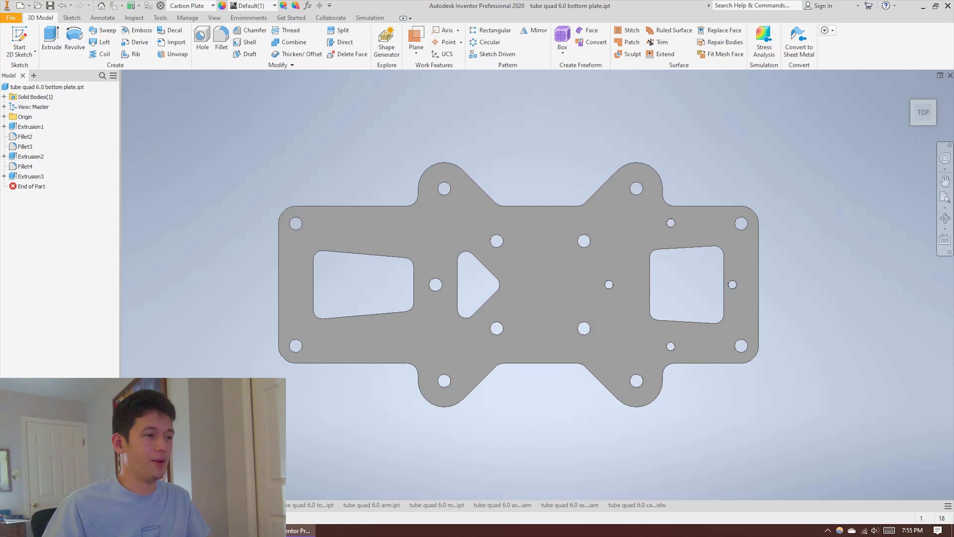
click(436, 505)
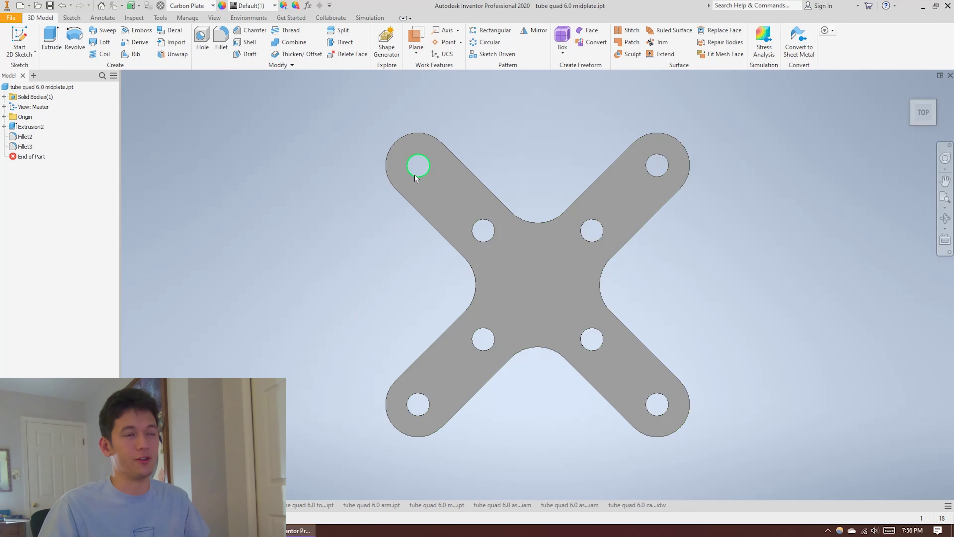
- Bring up the tube quad 6.0 midplate, the rounded X-shaped plate with eight holes
mouse_move(415, 174)
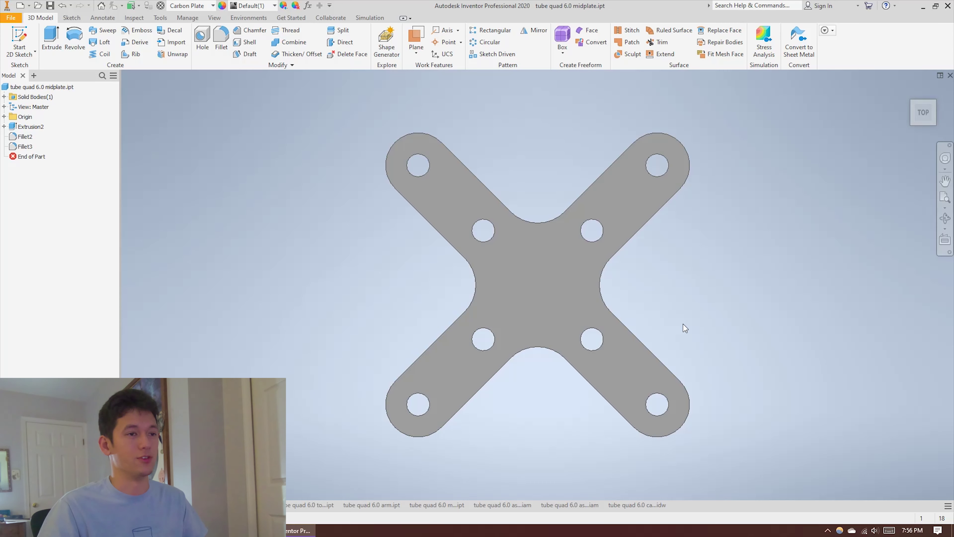
- Show the tube quad 6.0 top plate with its corner holes, rectangular cutouts and slots
click(308, 504)
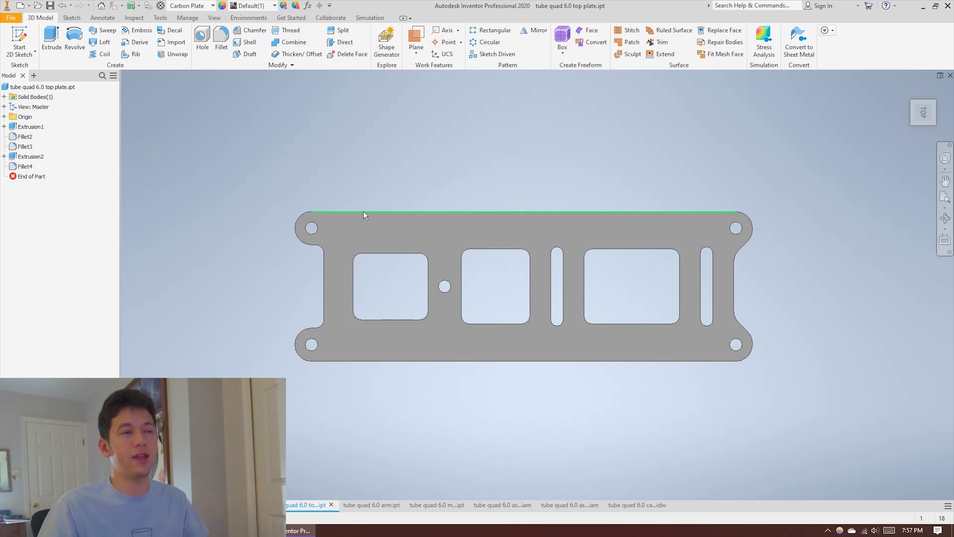
mouse_move(363, 211)
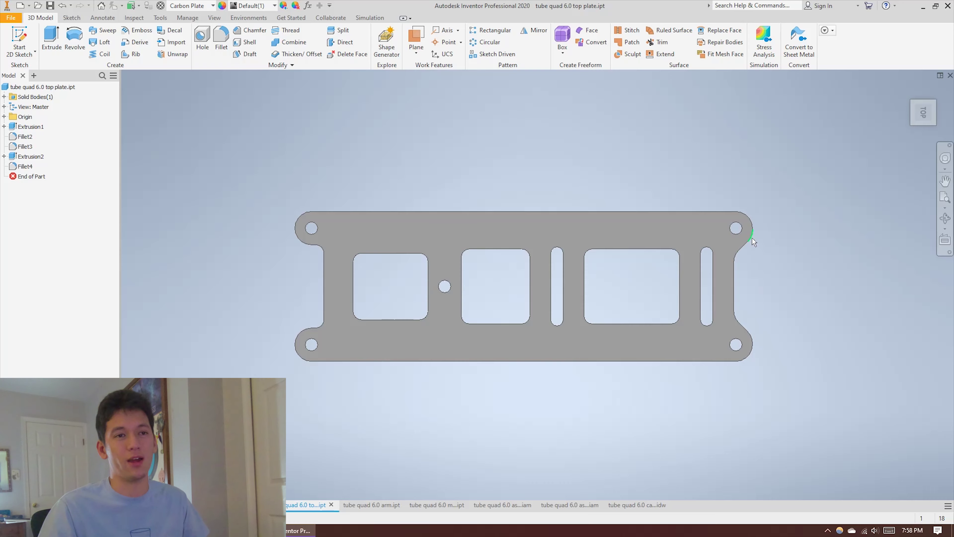
- Switch to the tube quad 6.0 arm and orbit the hollow tube to view it from several sides
key(ctrl+Tab)
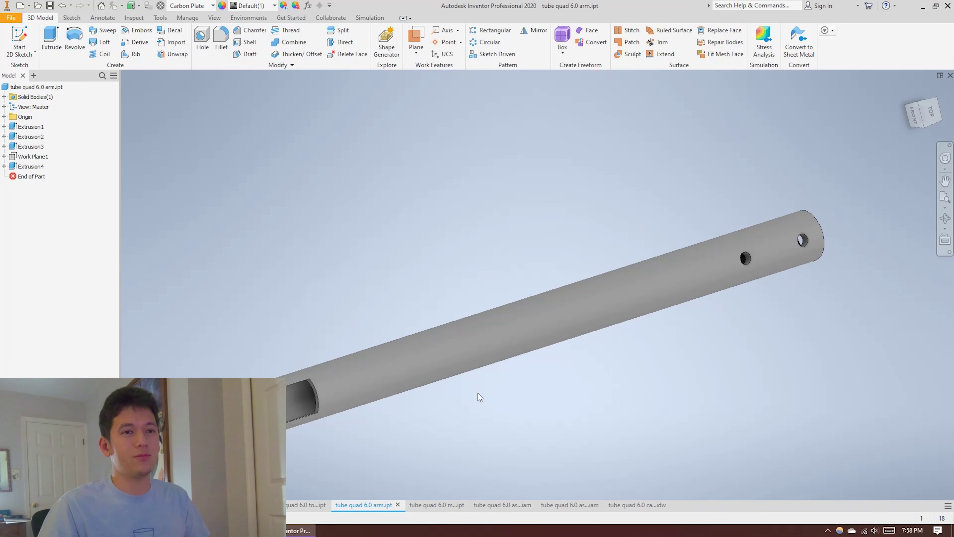
mouse_move(480, 397)
shift+middle_down()
mouse_move(470, 371)
mouse_move(448, 379)
mouse_move(496, 387)
mouse_move(468, 384)
shift+middle_up()
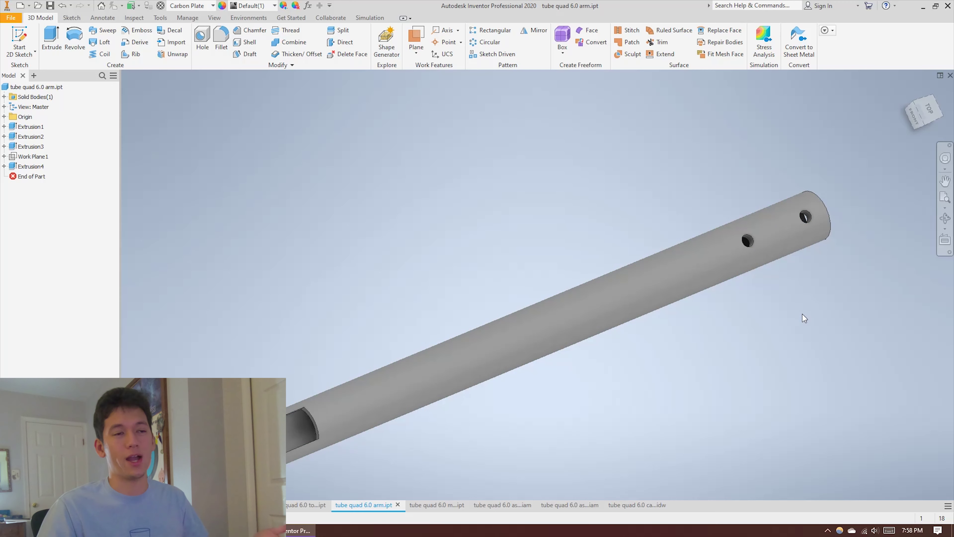
mouse_move(722, 300)
shift+middle_down()
mouse_move(690, 284)
mouse_move(706, 291)
shift+middle_up()
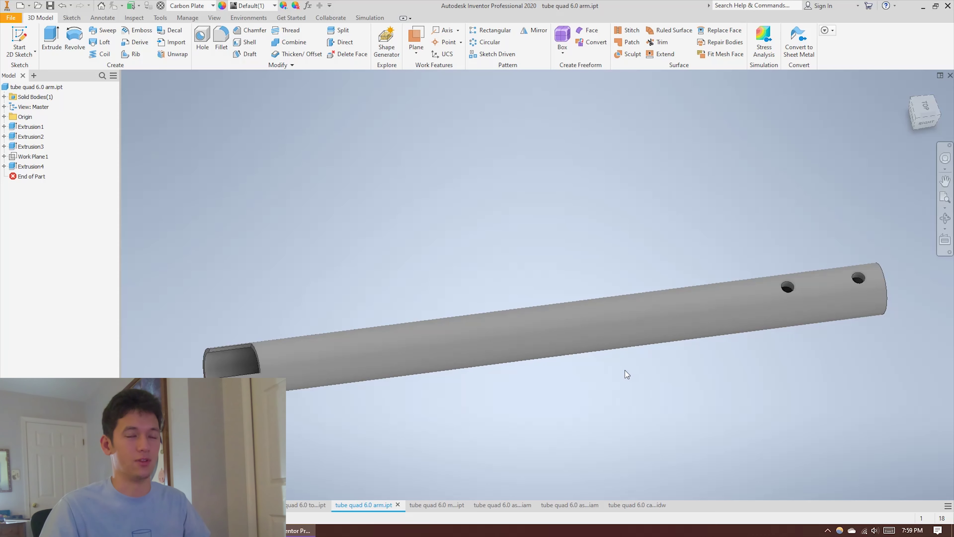
shift+middle_drag(666, 367, 588, 337)
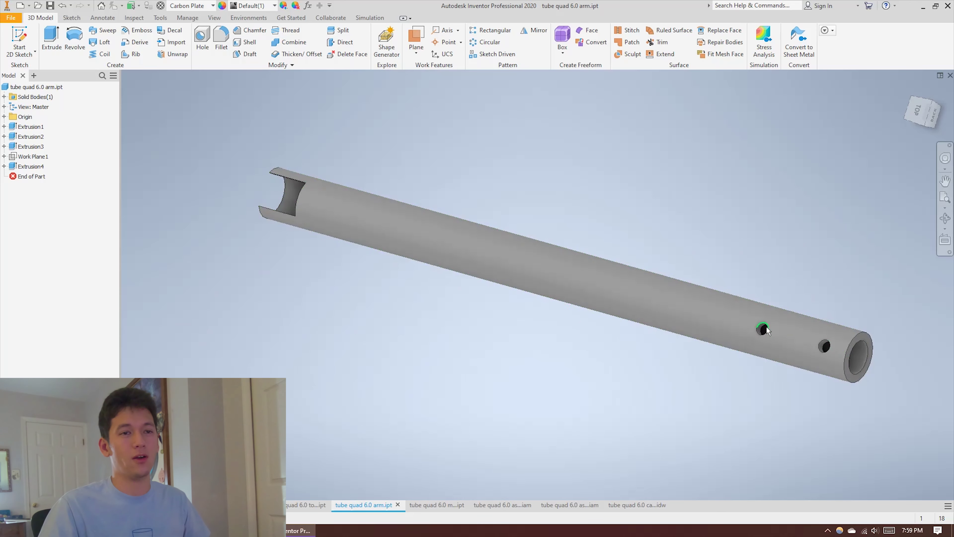
shift+middle_drag(332, 296, 378, 300)
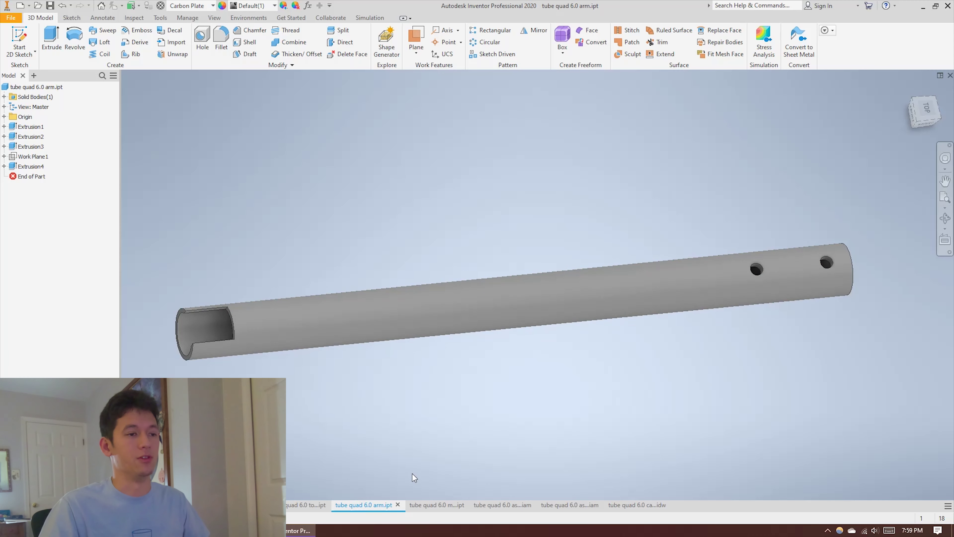
- View the motor mount part from the top, then return to the tube quad 6.0 assembly
click(431, 509)
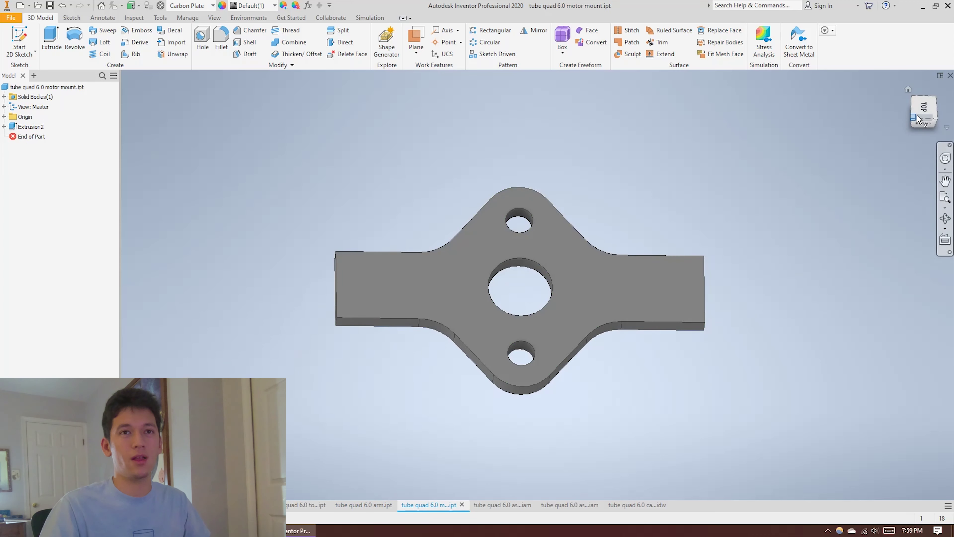
click(923, 109)
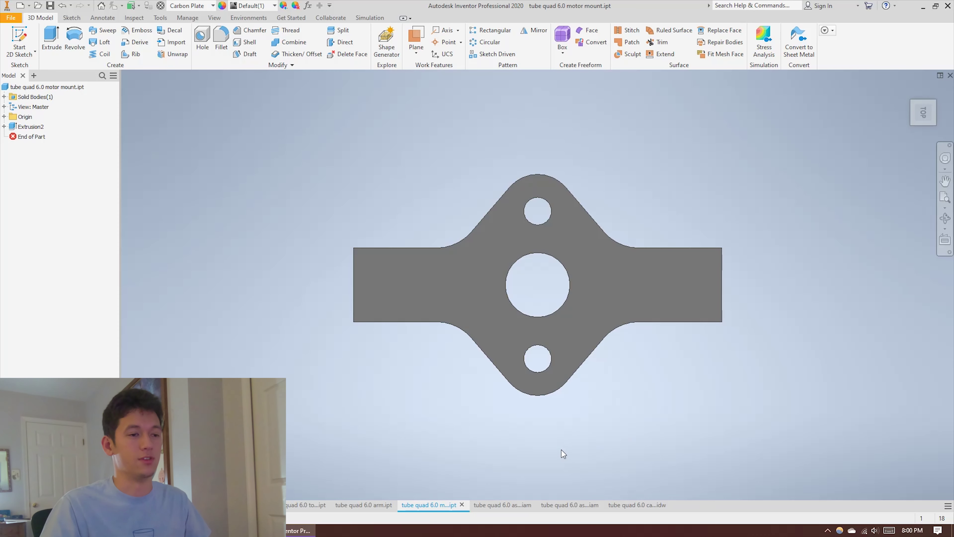
key(ctrl+Tab)
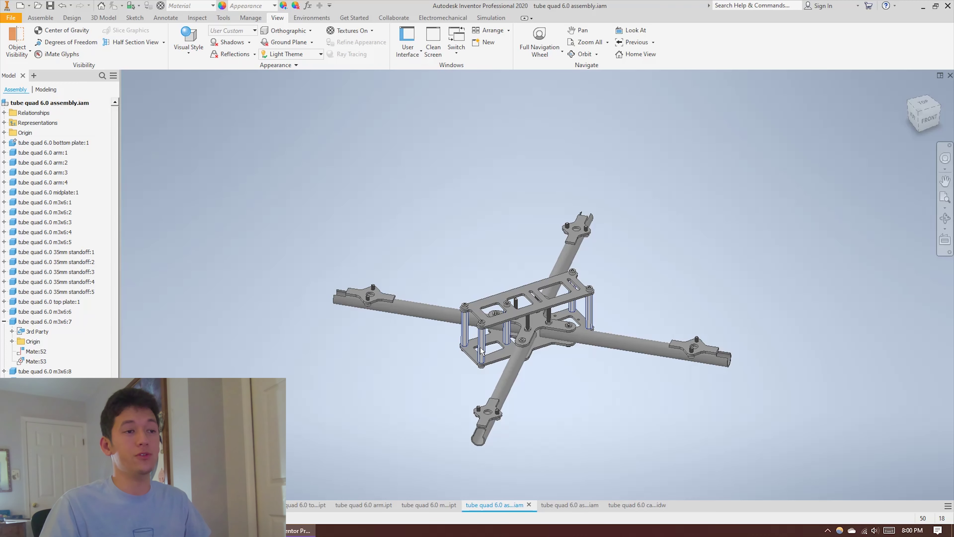
scroll(481, 347, up, 3)
scroll(581, 355, down, 2)
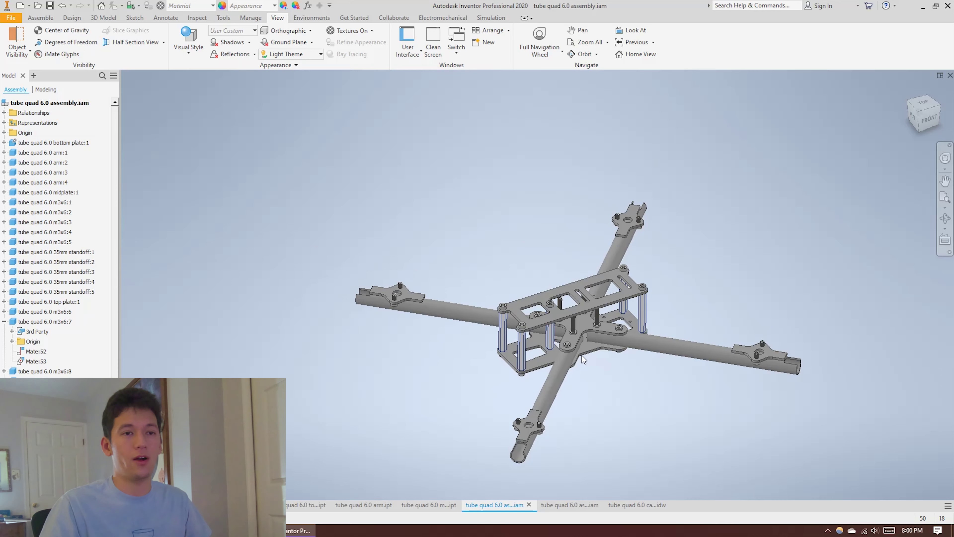
mouse_move(582, 355)
shift+middle_down()
mouse_move(564, 360)
mouse_move(581, 363)
shift+middle_up()
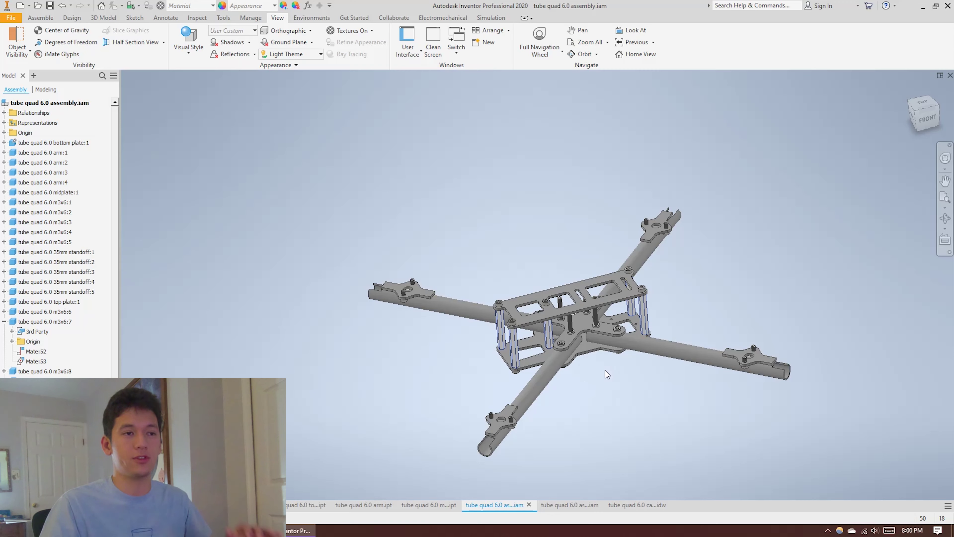
mouse_move(600, 368)
shift+middle_down()
mouse_move(592, 377)
mouse_move(587, 351)
mouse_move(583, 368)
shift+middle_up()
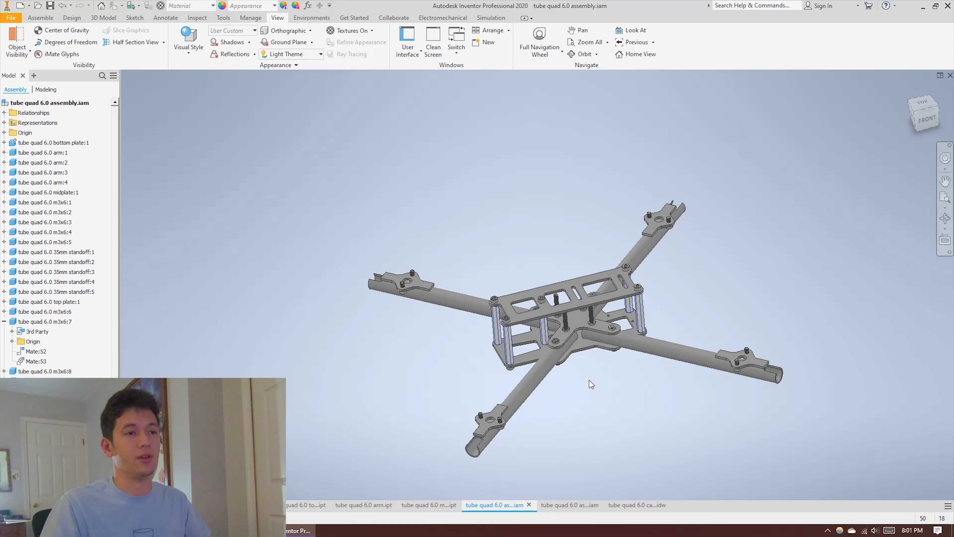
shift+middle_drag(589, 381, 588, 368)
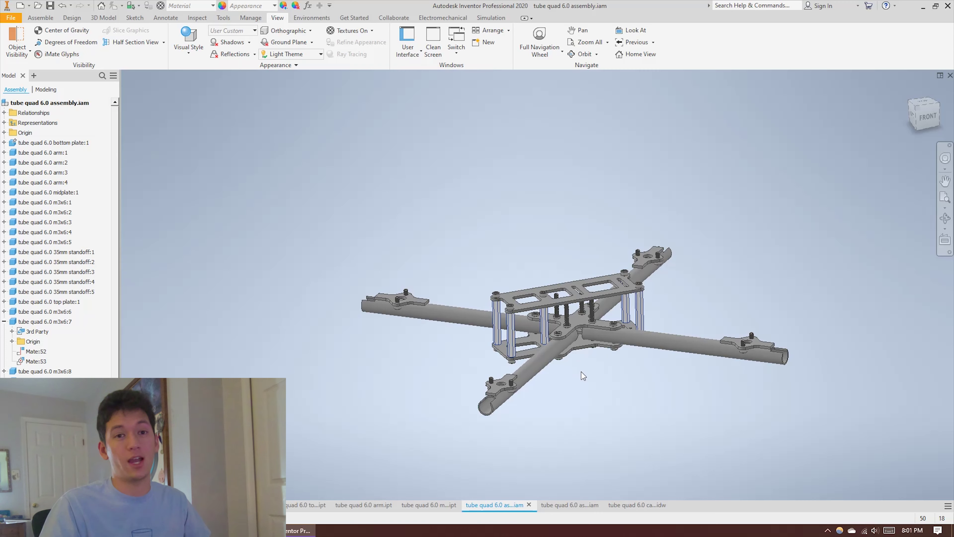
- Orbit the bare frame through top, front and side views, then switch to the assembly with extras
shift+middle_drag(577, 373, 572, 381)
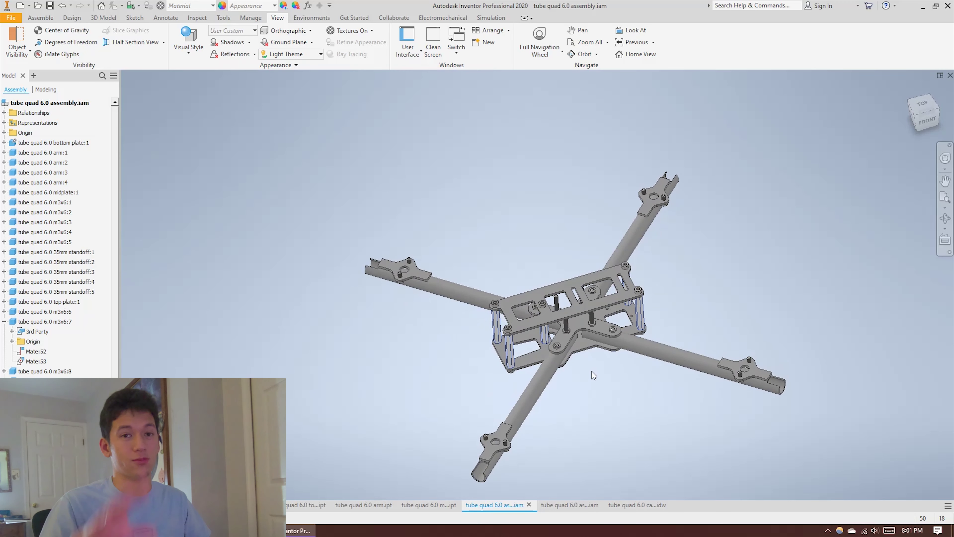
shift+middle_drag(589, 379, 580, 375)
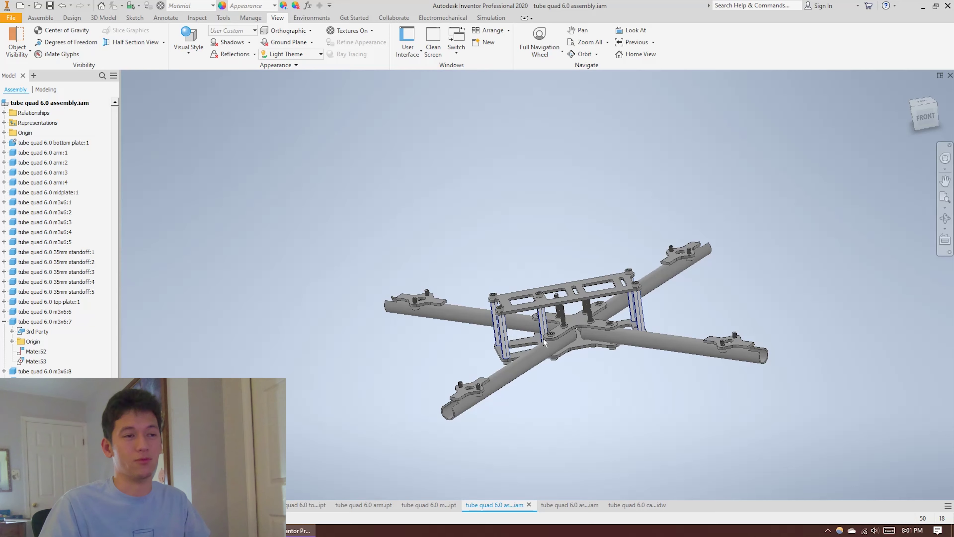
shift+middle_drag(543, 338, 560, 363)
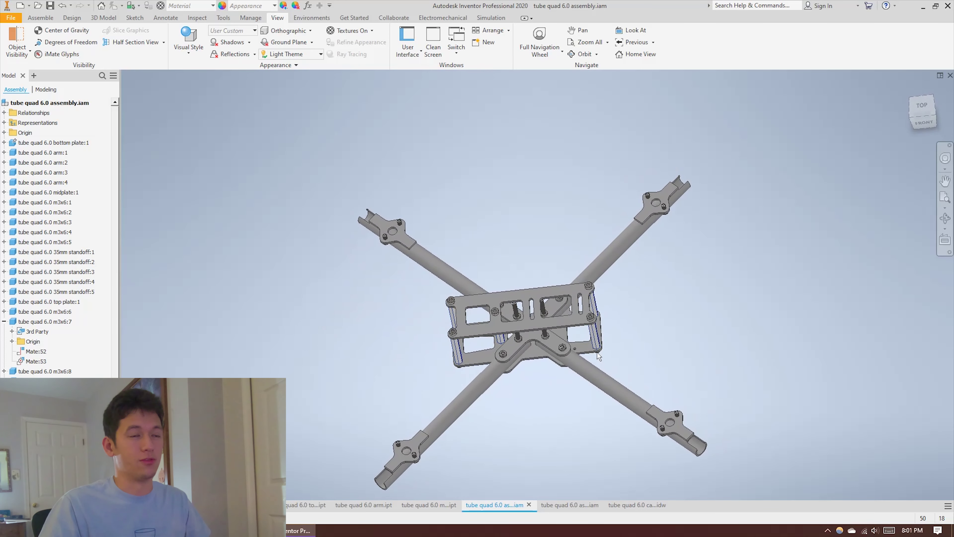
shift+middle_drag(534, 395, 561, 351)
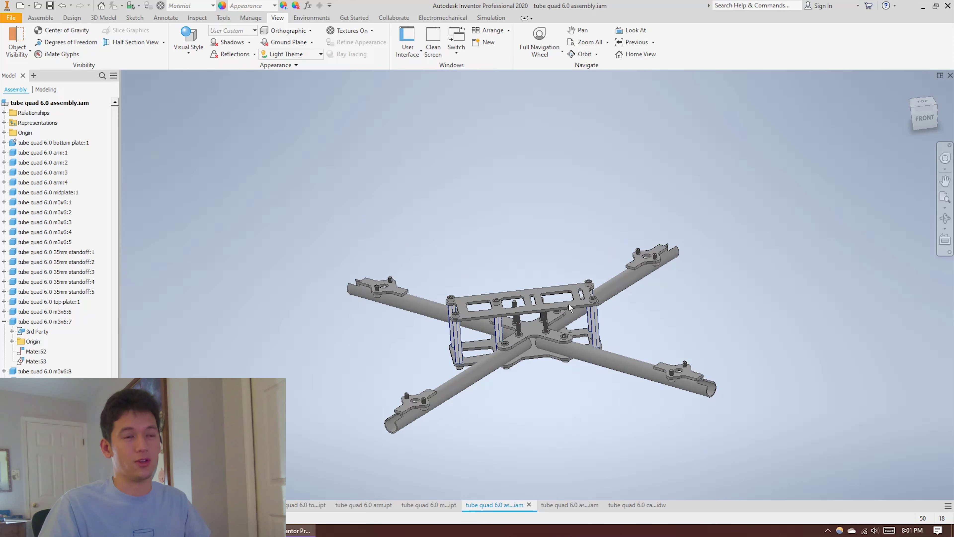
shift+middle_drag(542, 344, 538, 366)
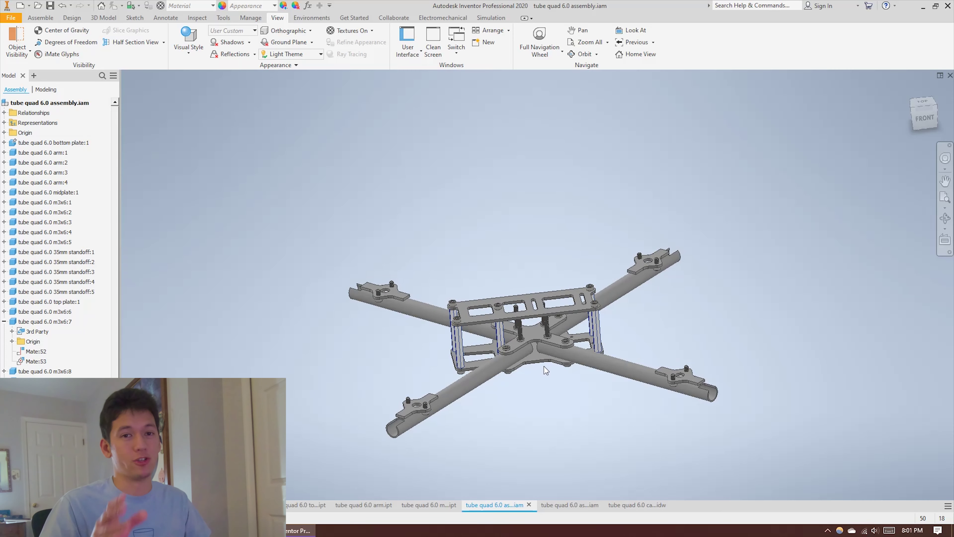
scroll(536, 337, up, 3)
mouse_move(536, 337)
shift+middle_down()
mouse_move(533, 355)
mouse_move(528, 341)
shift+middle_up()
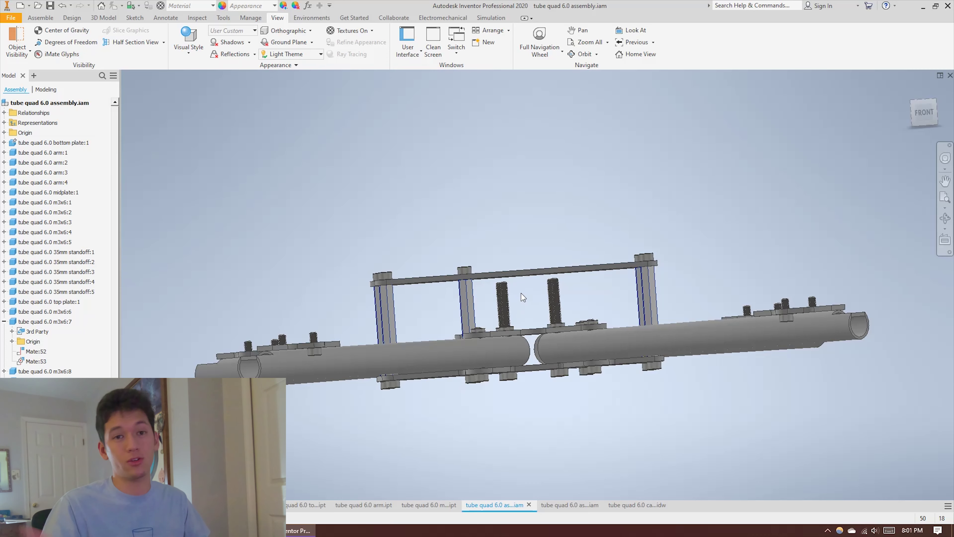
mouse_move(528, 331)
shift+middle_down()
mouse_move(523, 315)
mouse_move(530, 344)
shift+middle_up()
key(ctrl+Tab)
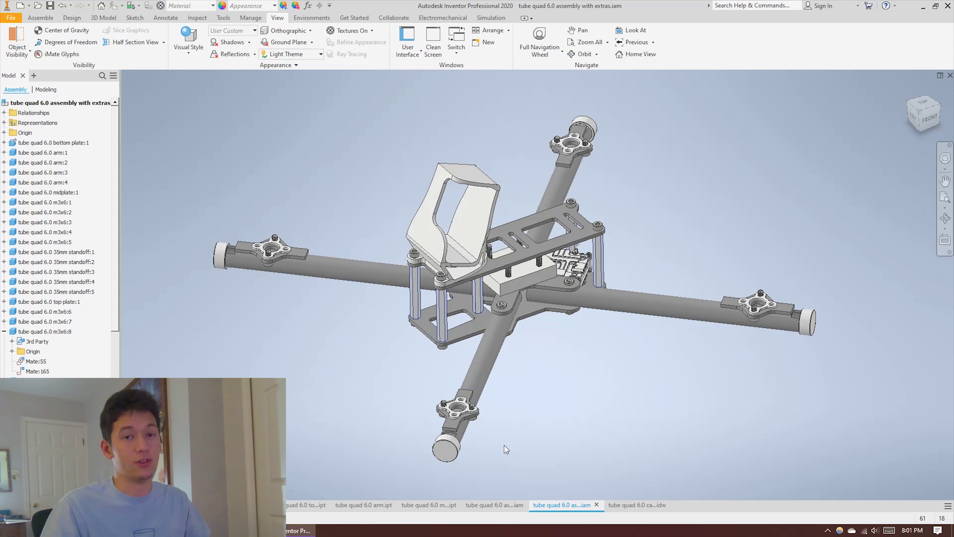
click(450, 450)
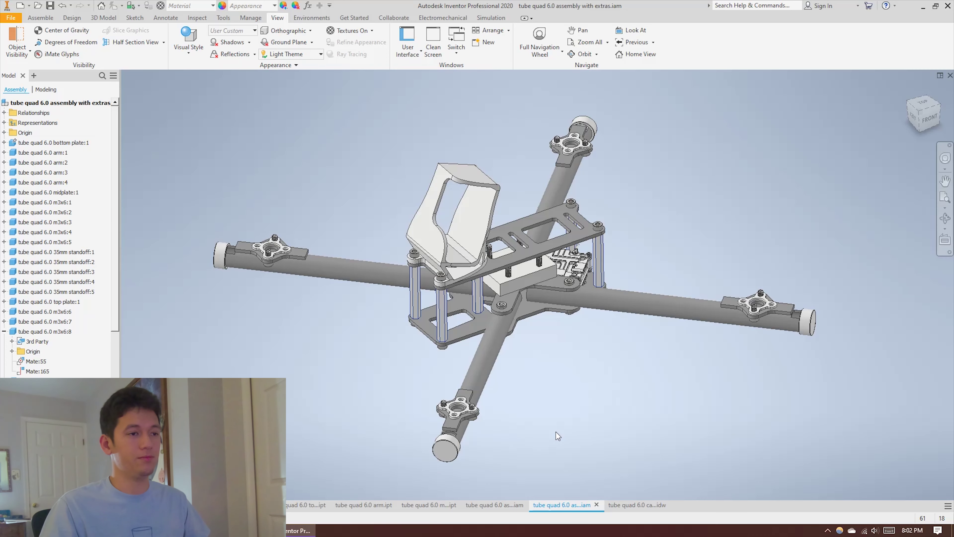
scroll(480, 431, up, 4)
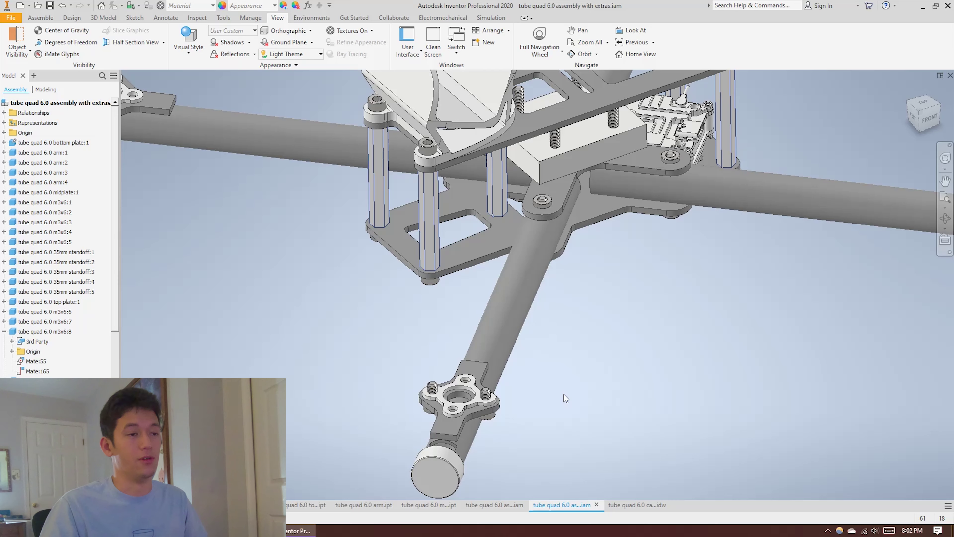
scroll(563, 394, down, 3)
shift+middle_drag(588, 327, 489, 278)
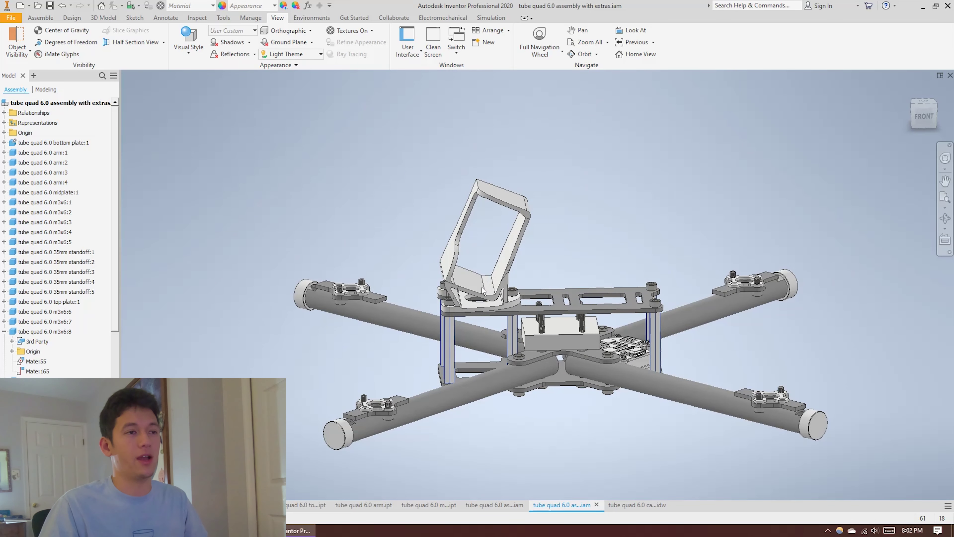
- Zoom in on the angled camera mount's hole, then zoom out to show it on the top plate
scroll(483, 289, up, 3)
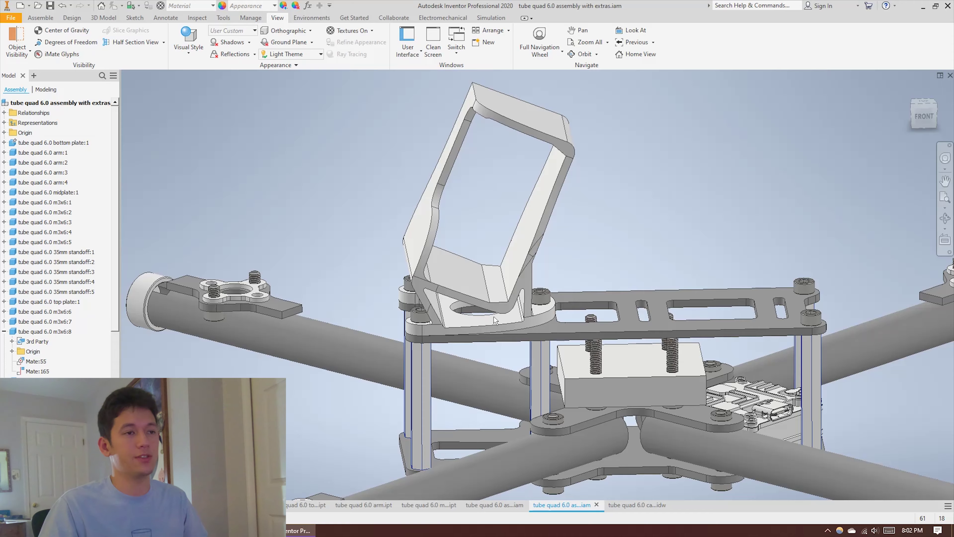
mouse_move(495, 320)
shift+middle_down()
mouse_move(497, 310)
mouse_move(488, 316)
shift+middle_up()
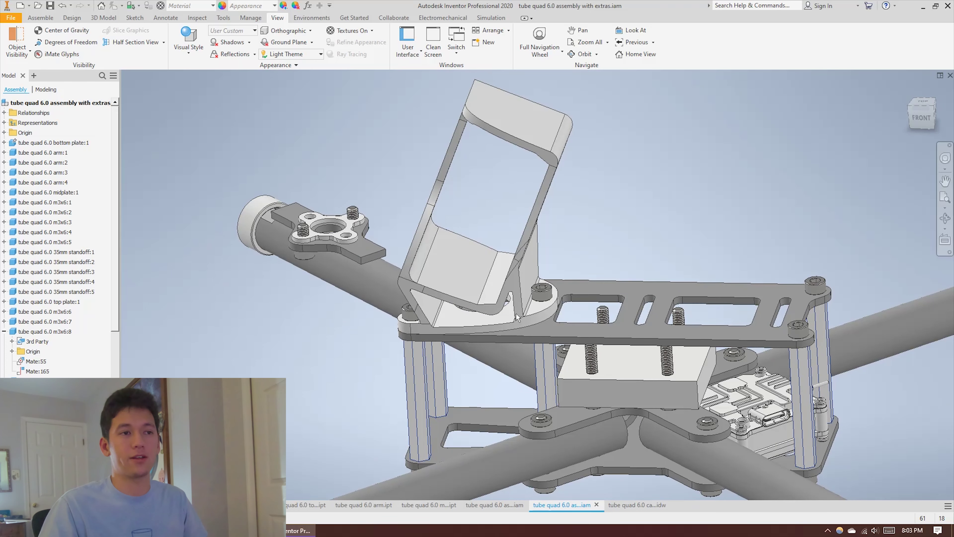
shift+middle_drag(516, 315, 468, 308)
scroll(465, 308, up, 5)
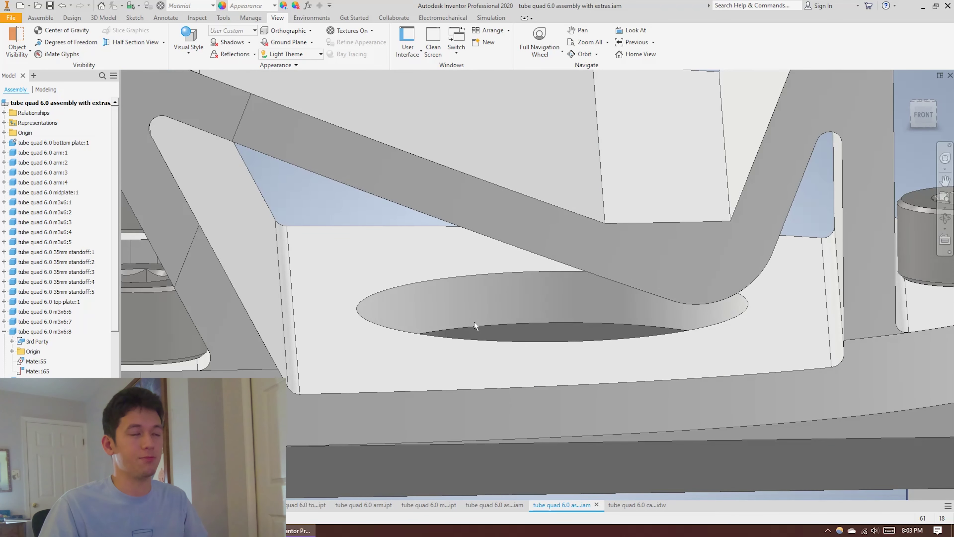
scroll(487, 333, down, 5)
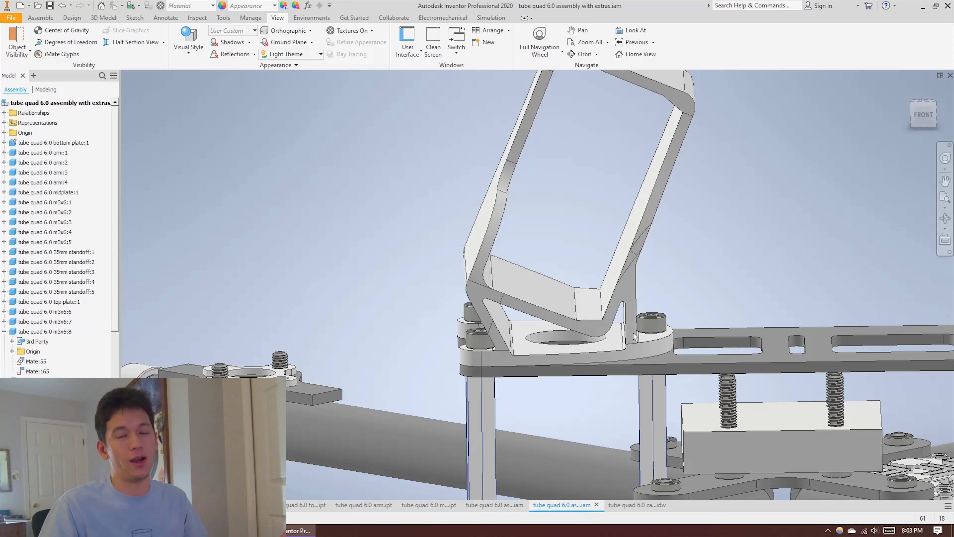
- Face the ESC block head-on, then zoom out to see it hanging on two long screws in the stack
scroll(633, 332, up, 3)
shift+middle_drag(649, 353, 689, 387)
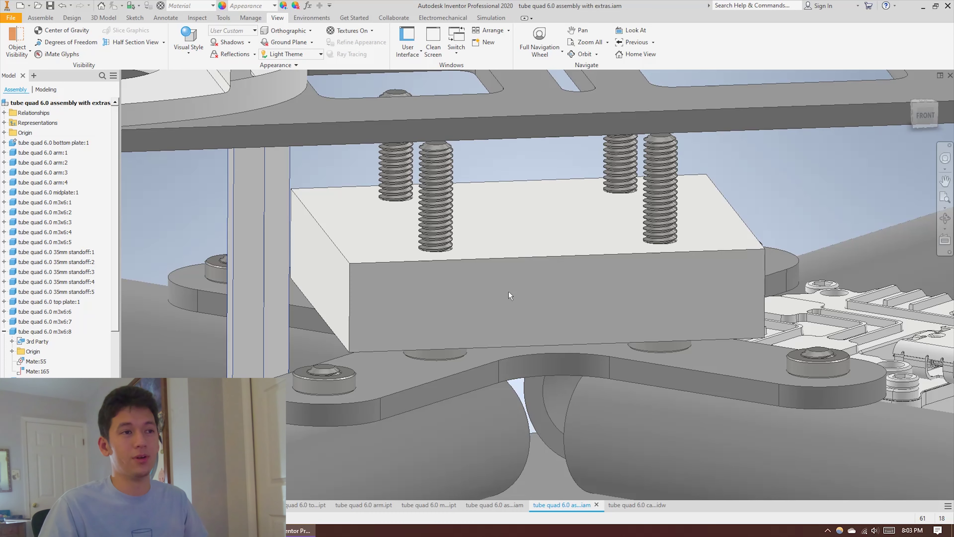
mouse_move(500, 294)
shift+middle_down()
mouse_move(492, 291)
mouse_move(543, 292)
mouse_move(494, 300)
shift+middle_up()
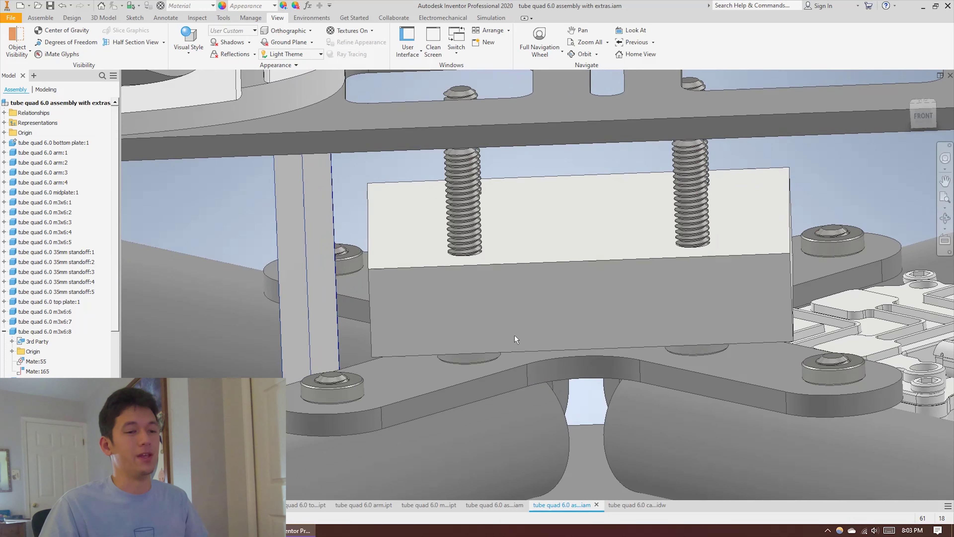
mouse_move(515, 335)
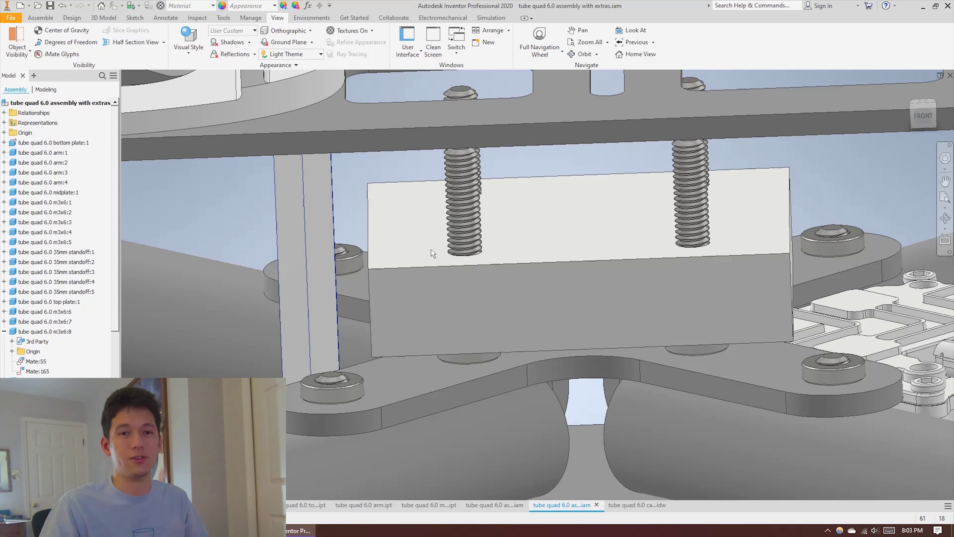
scroll(451, 320, down, 3)
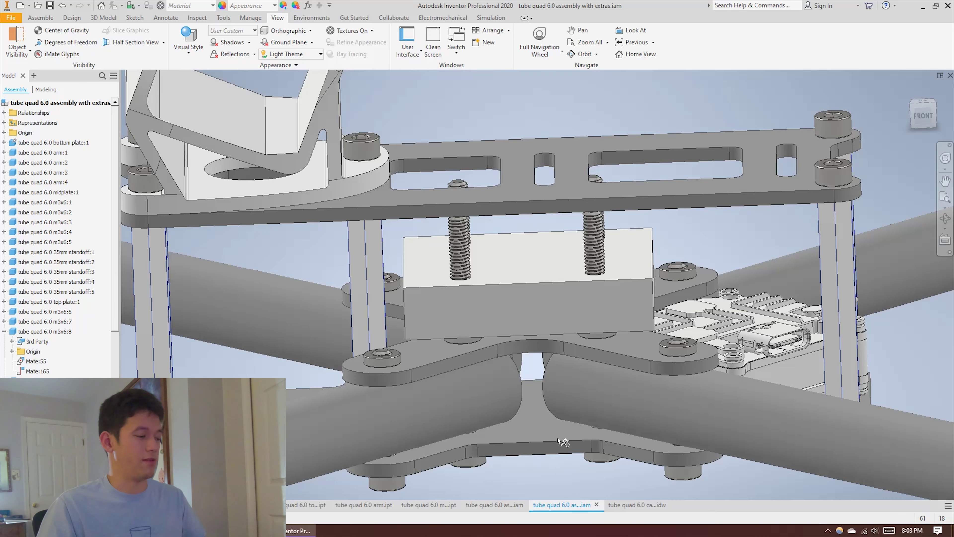
- Orbit the center stack to see the flight-controller board beside the ESC from angled views
scroll(490, 362, up, 5)
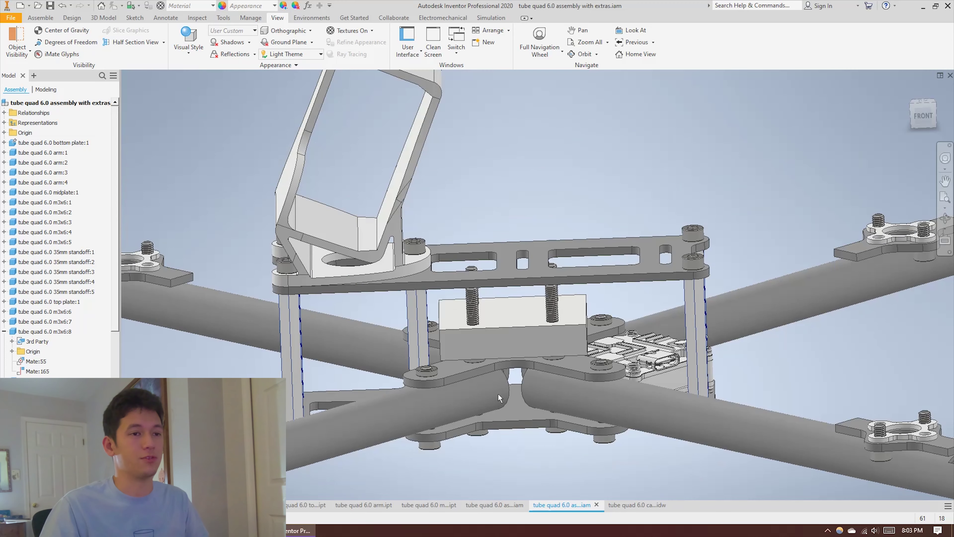
shift+middle_drag(498, 393, 480, 360)
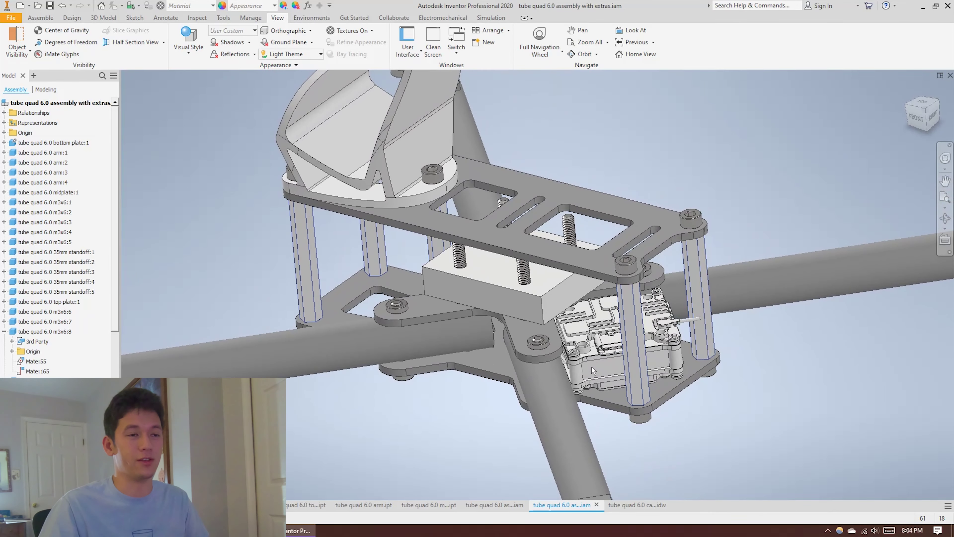
scroll(591, 366, down, 3)
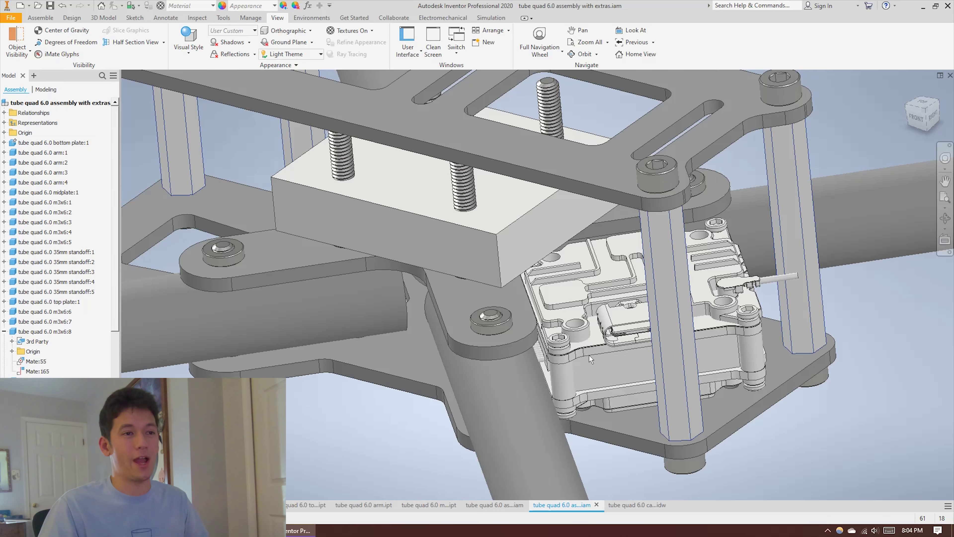
shift+middle_drag(589, 355, 546, 320)
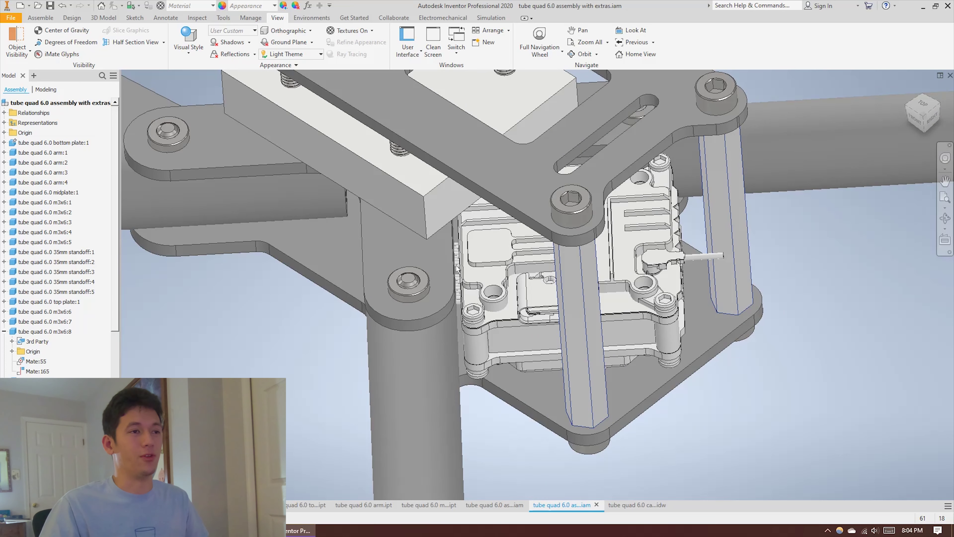
shift+middle_drag(570, 345, 522, 340)
- Snap to the top view, then orbit and zoom in close on the flight controller
key(Page_Up)
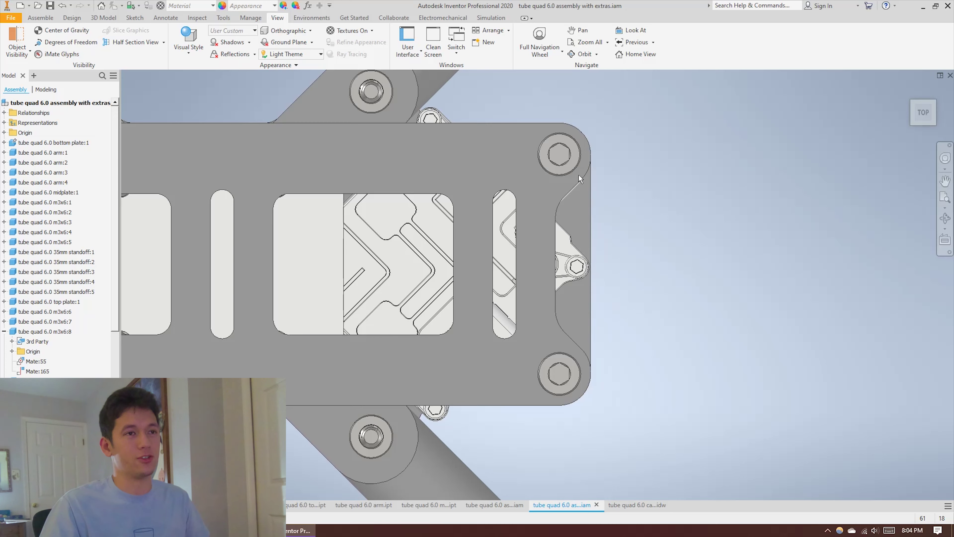
scroll(601, 346, down, 2)
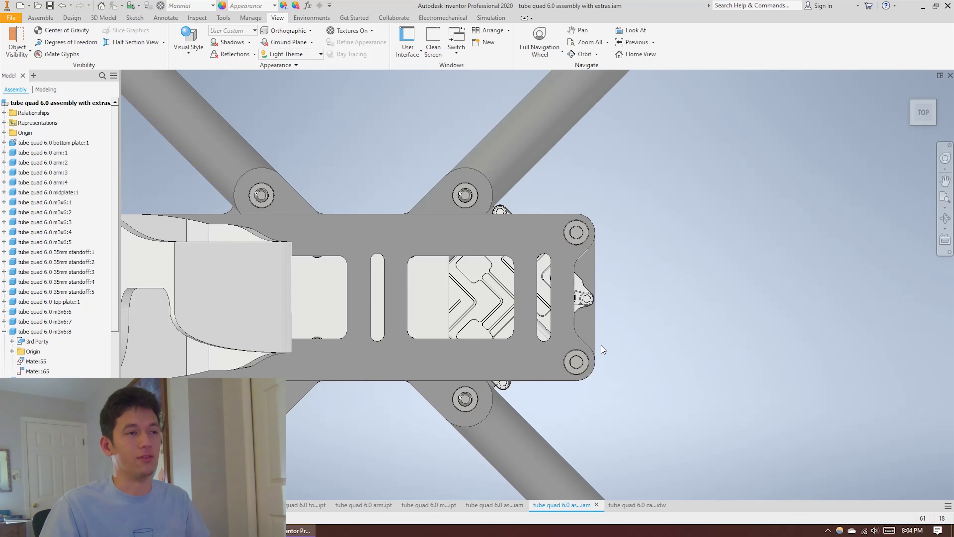
shift+middle_drag(547, 374, 536, 335)
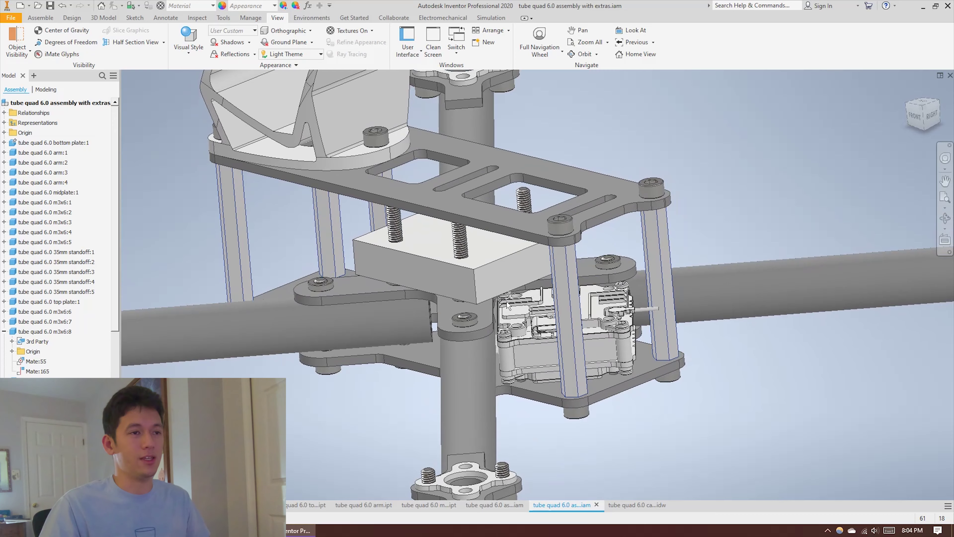
scroll(511, 297, up, 4)
scroll(498, 305, up, 3)
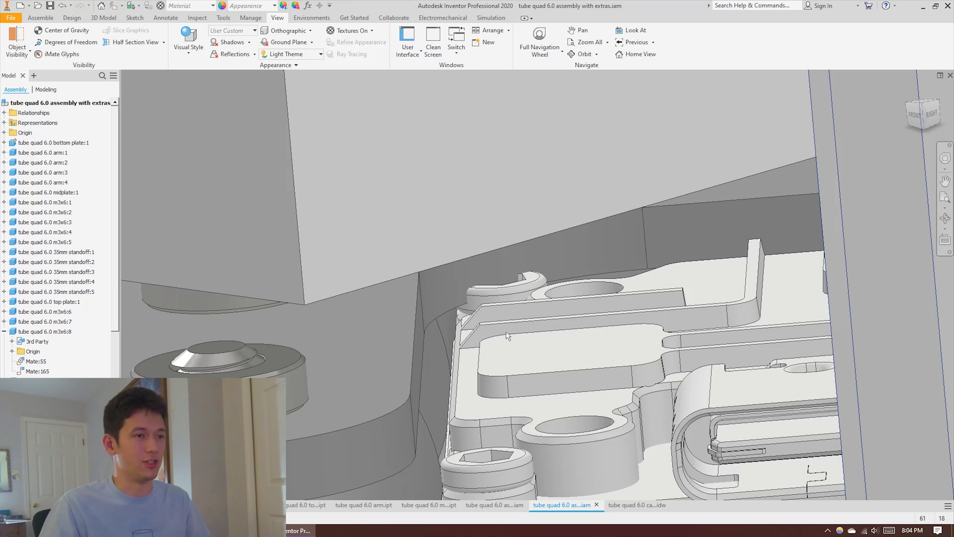
- Return to the home view showing the whole quad with all its accessories
key(F6)
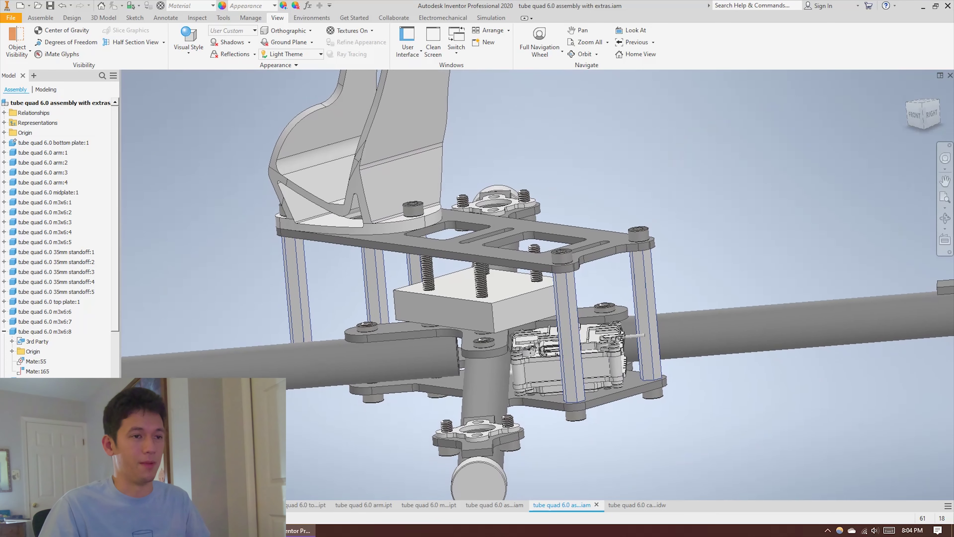